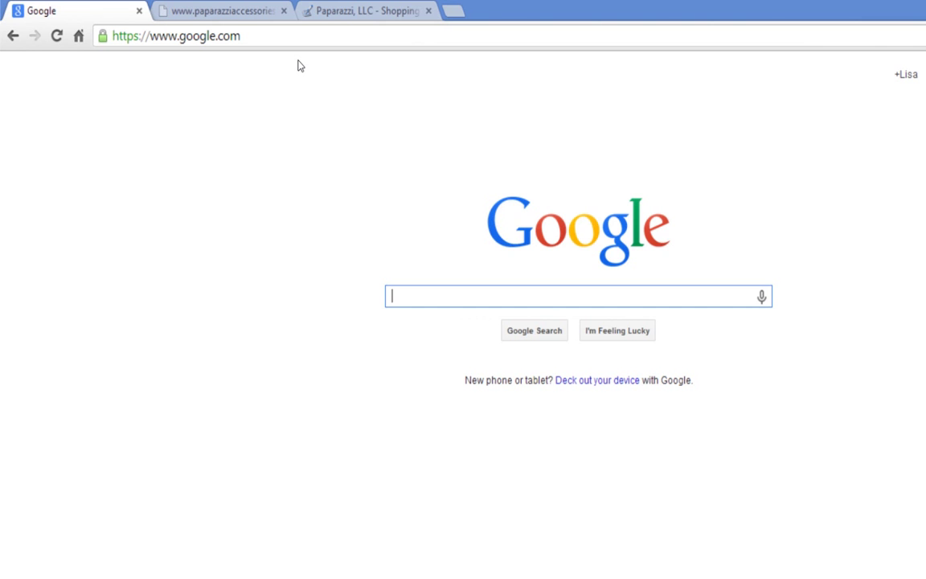
- Search Google for 'download chrome' using the suggestion
type("down")
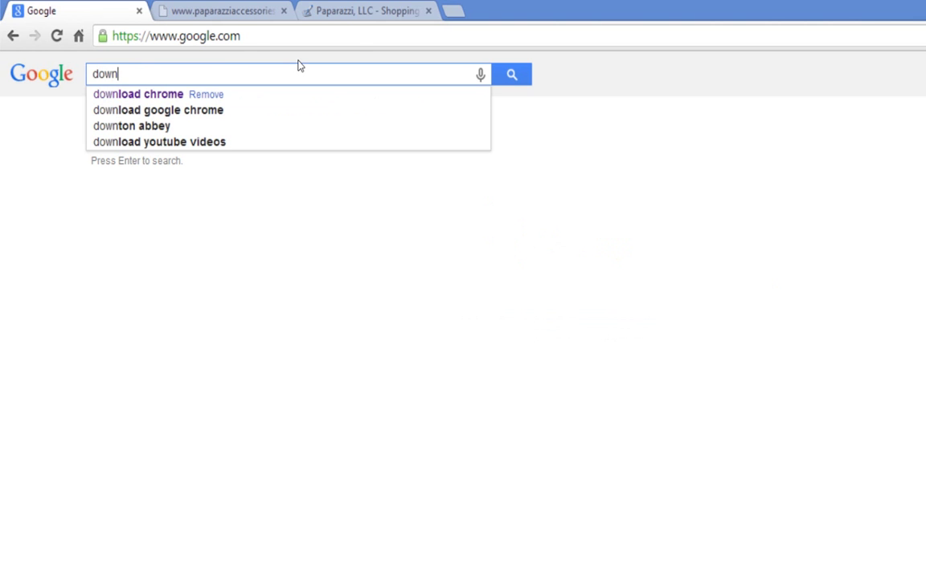
key("Down")
key("Return")
key("Return")
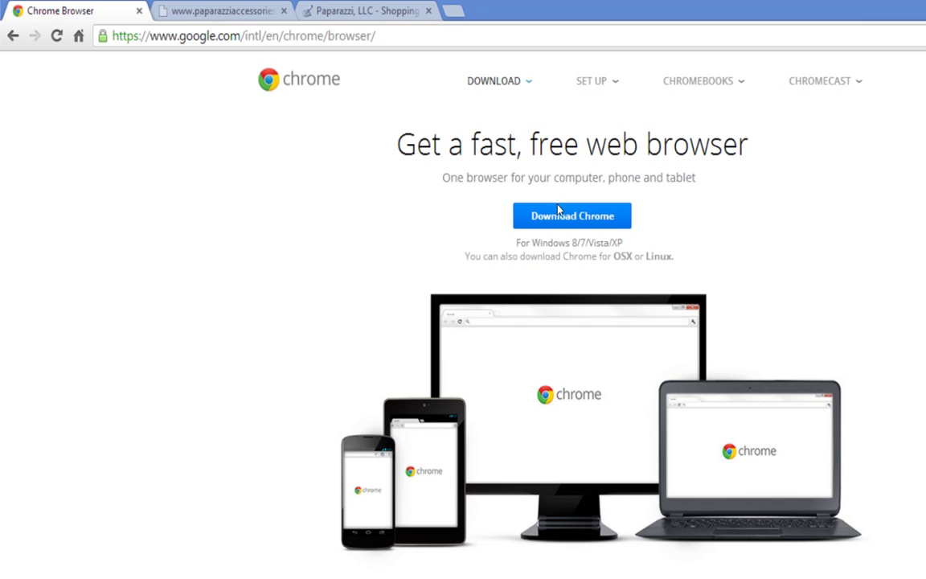
- Return to google.com and search for 'chrome webs store'
left_click(447, 32)
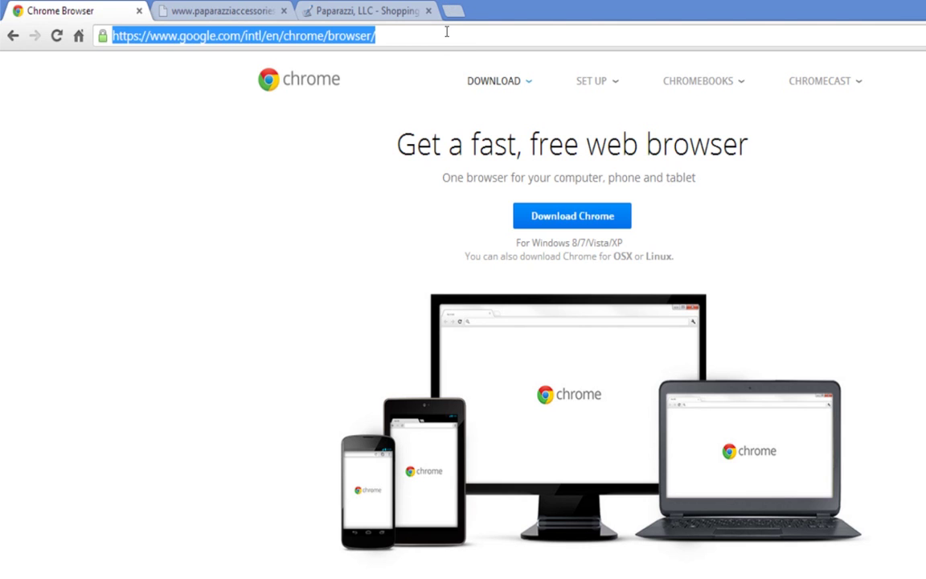
type("go")
key("Return")
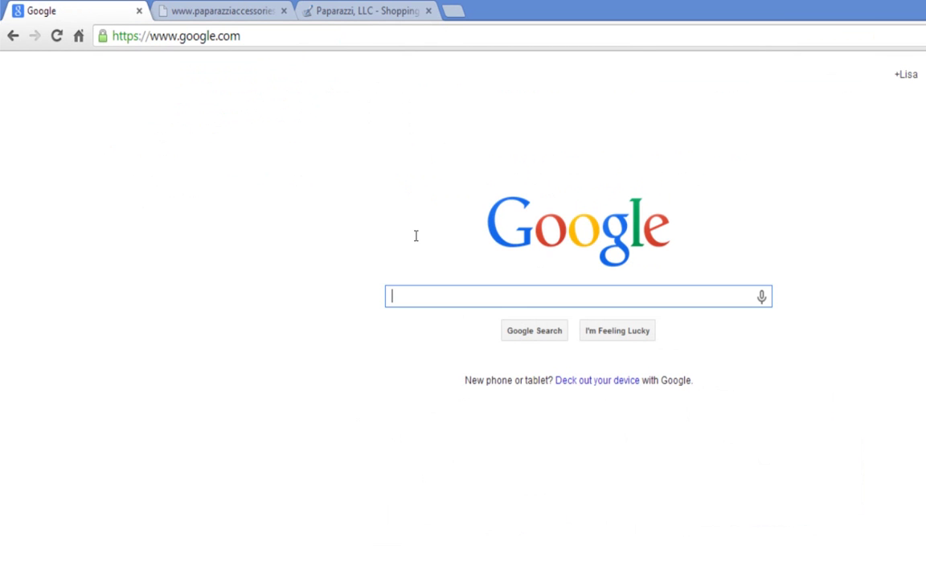
type("chrom")
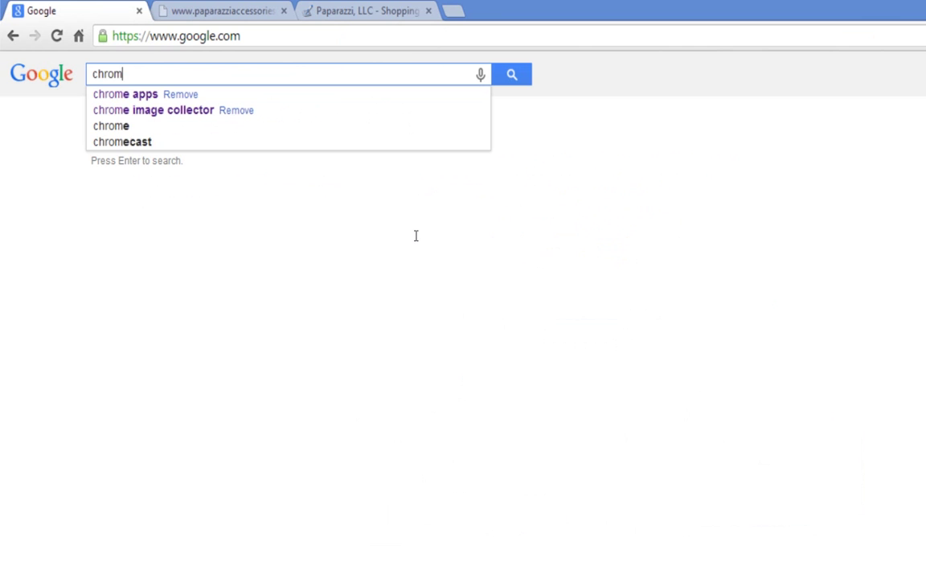
type("e webs ")
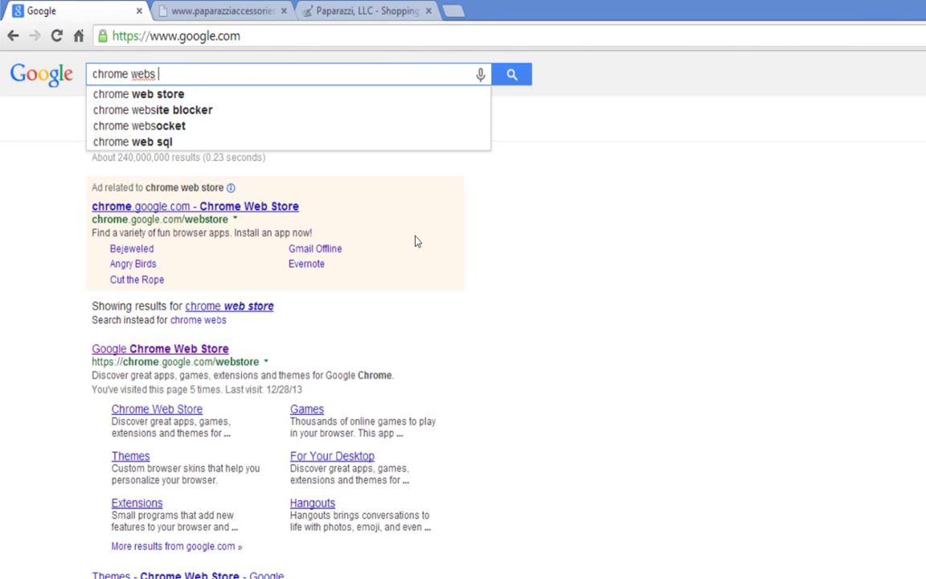
type("store")
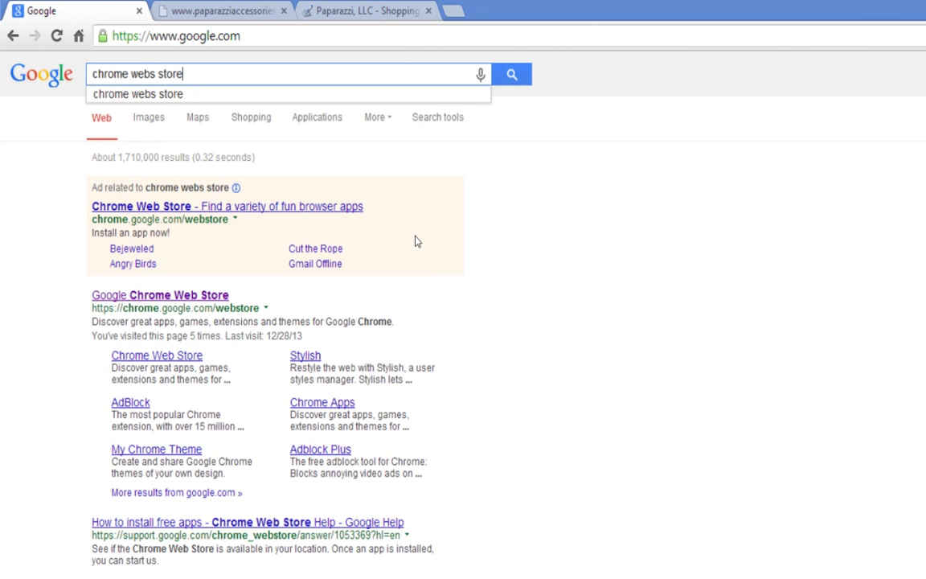
- Open the Chrome Web Store ad, search 'image collector', and view the added Image collector extension
left_click(161, 239)
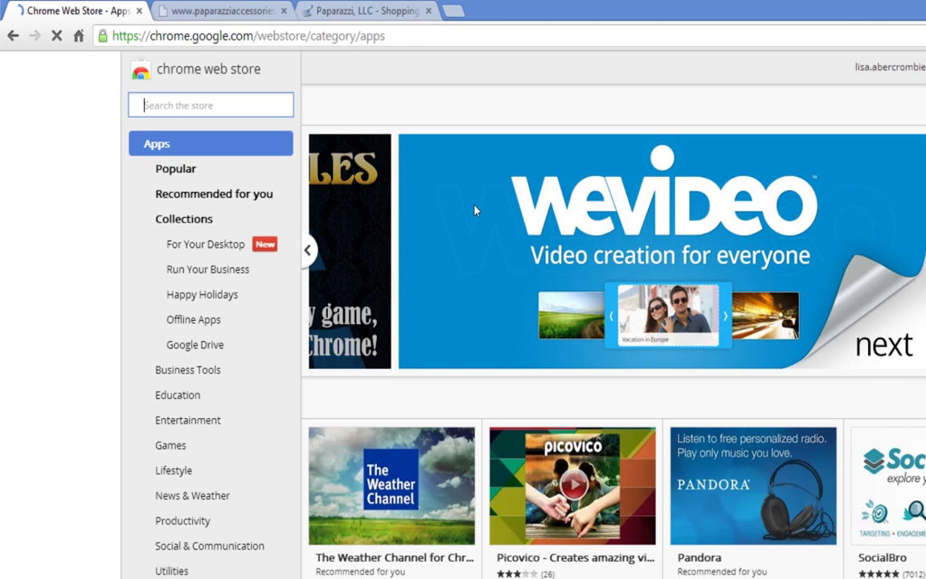
mouse_move(474, 211)
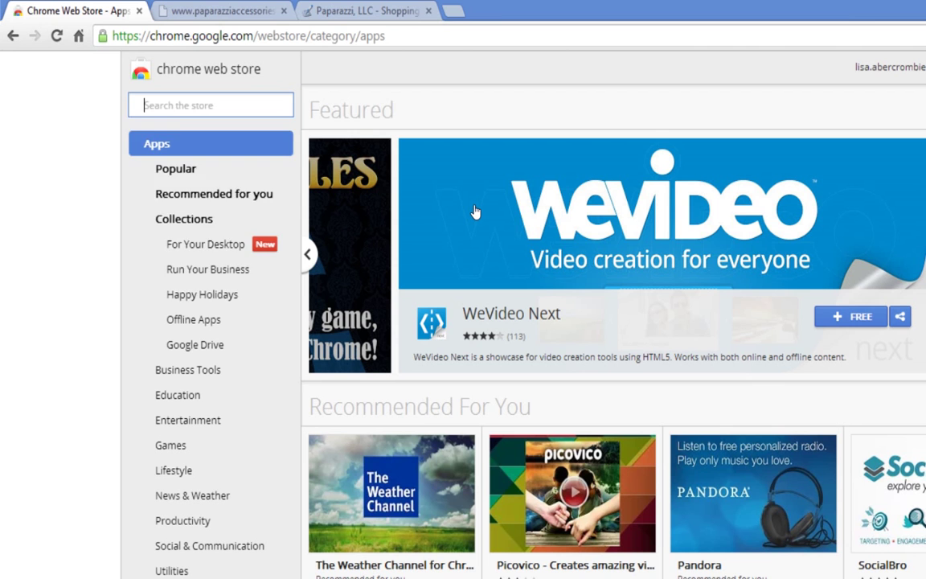
type("image collector")
key("Return")
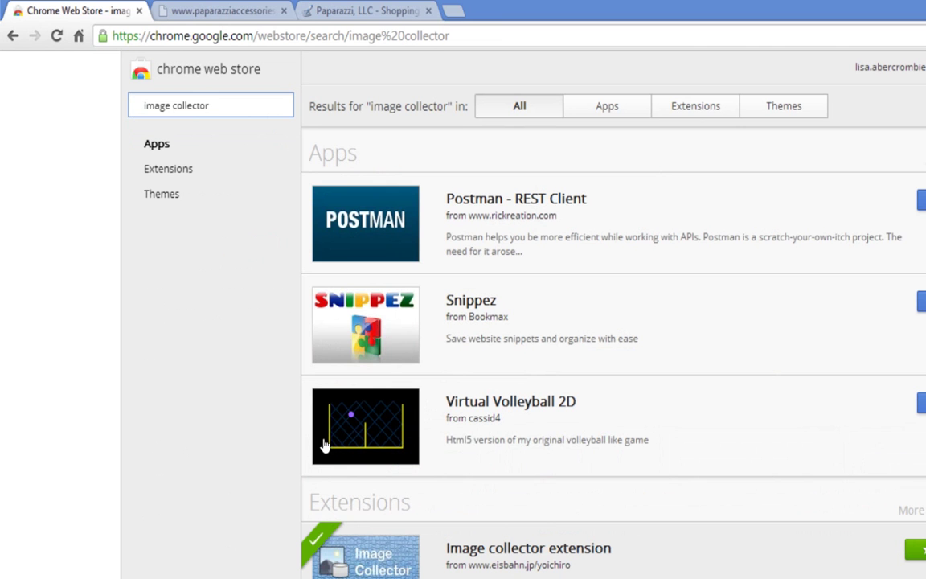
left_click(613, 449)
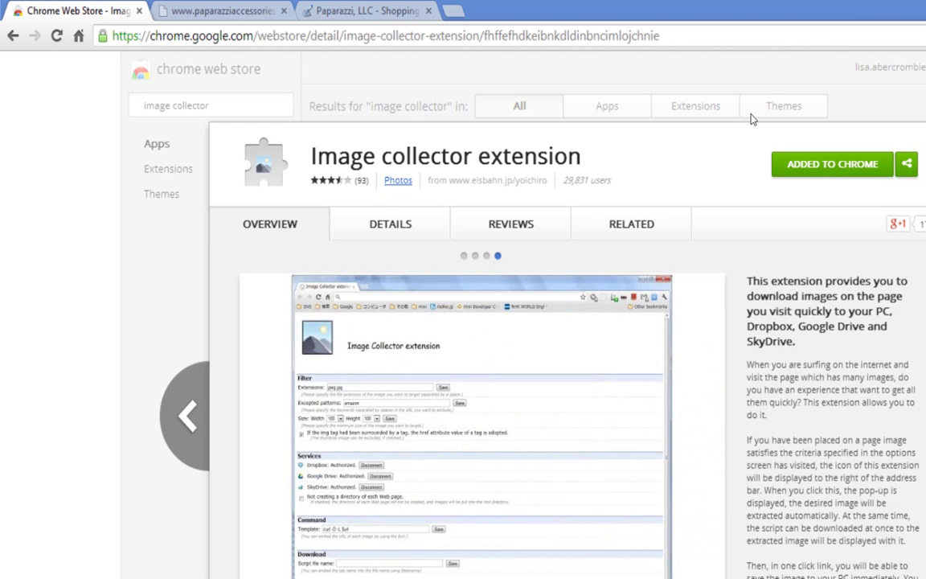
left_click(752, 119)
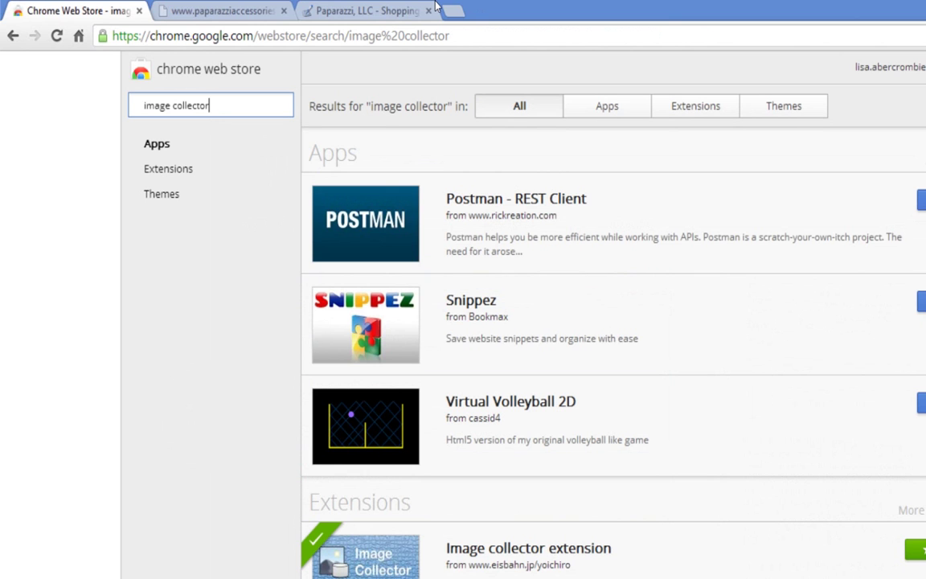
- Switch from the paparazziaccessories.com tab to the Paparazzi, LLC - Shopping Cart tab
left_click(198, 12)
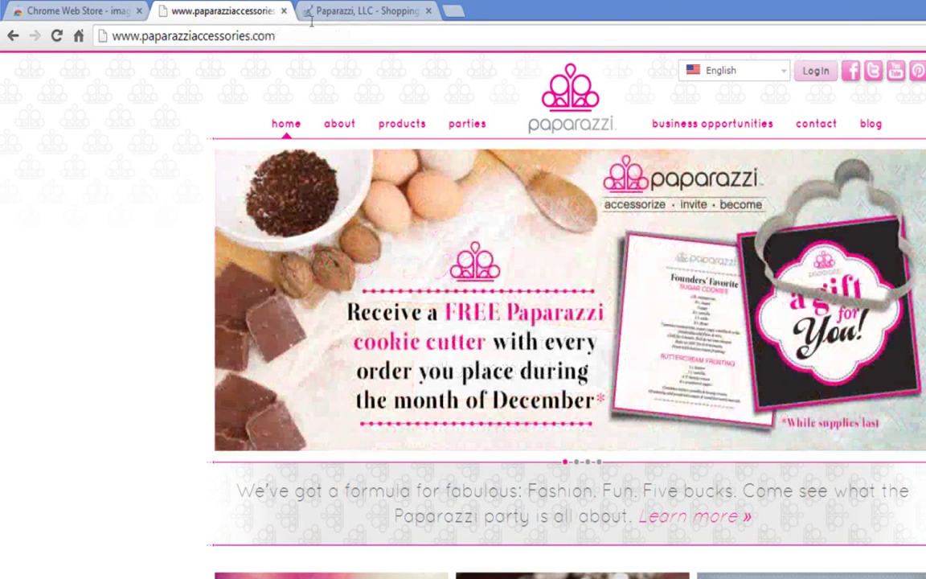
left_click(306, 16)
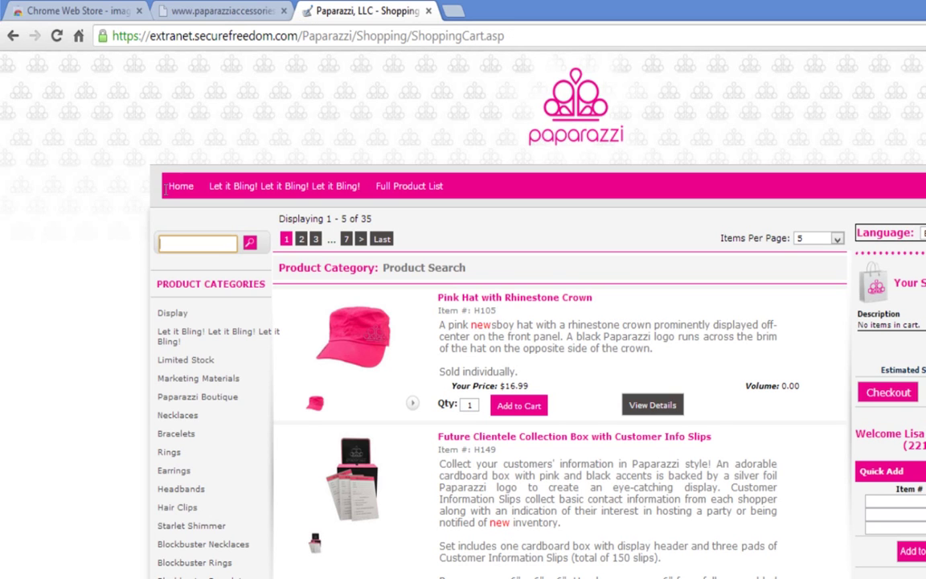
- Run a product search for 'of' using a previous search term
key("Down")
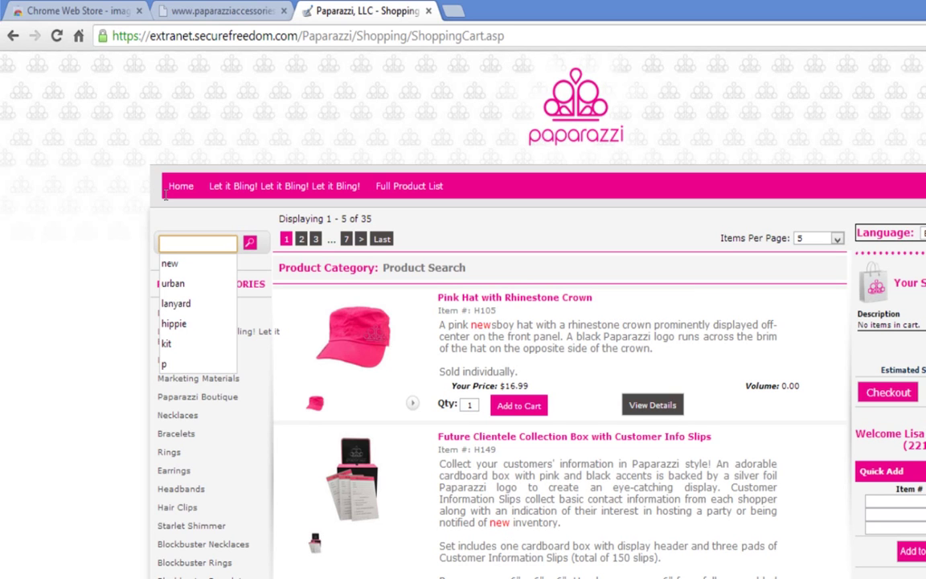
left_click(165, 193)
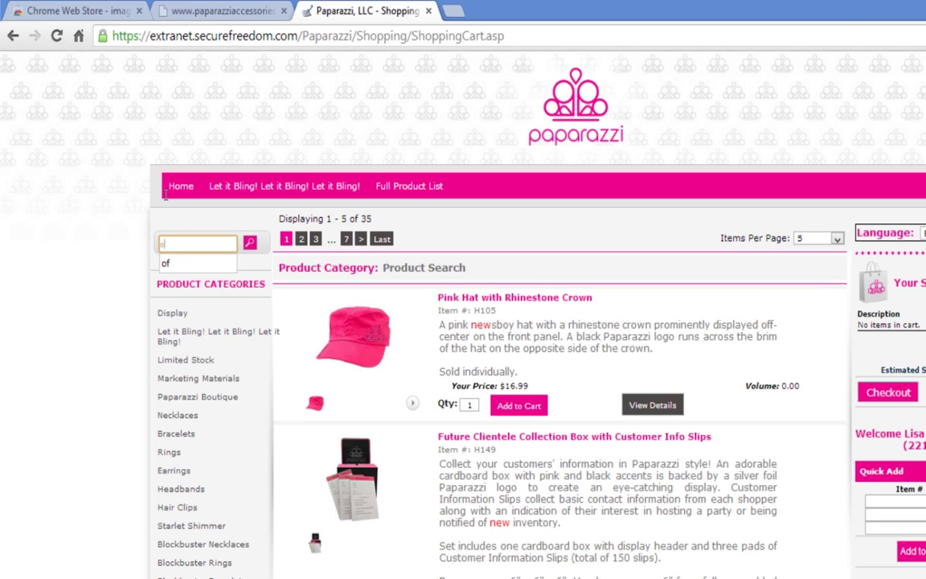
left_click(185, 185)
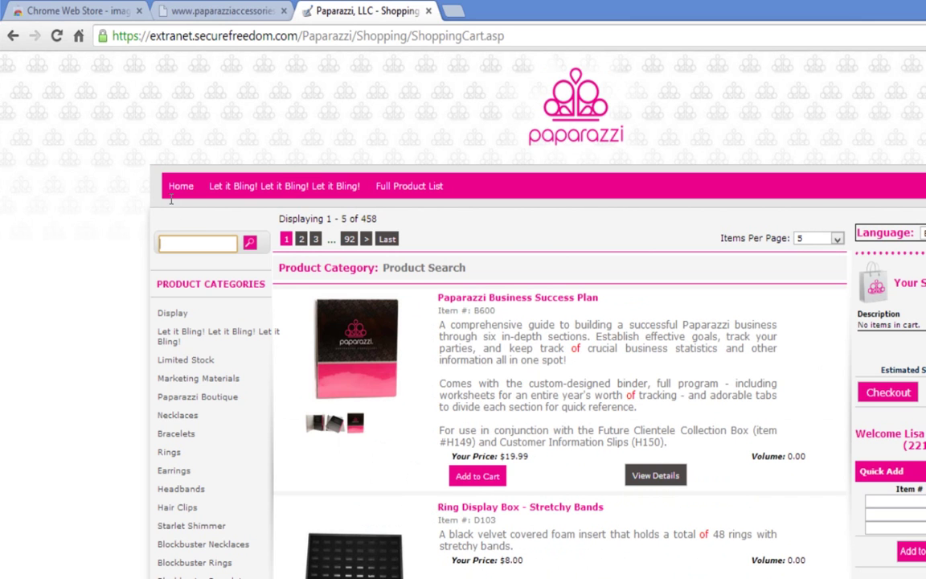
- Search the products for 'new', returning 35 items led by the Pink Hat
key("Down")
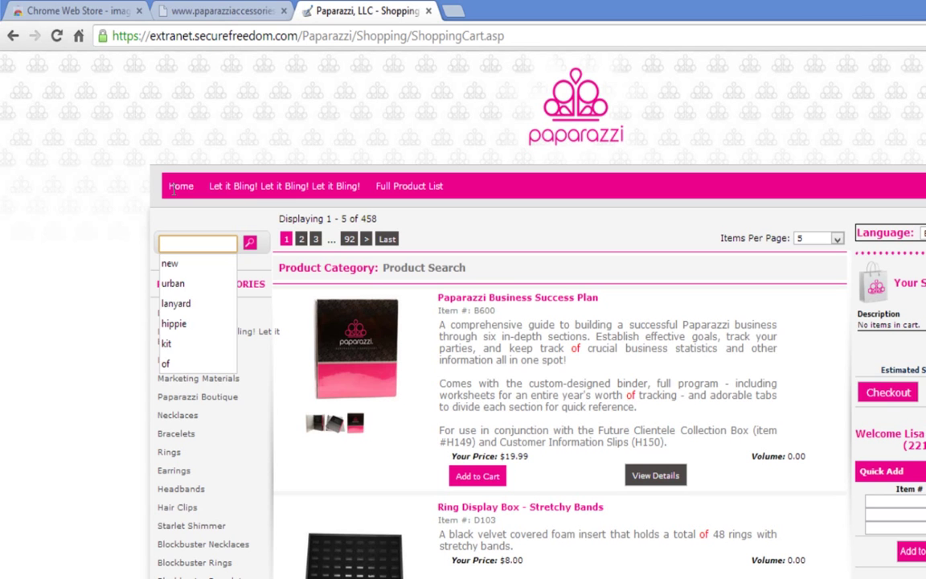
type("new")
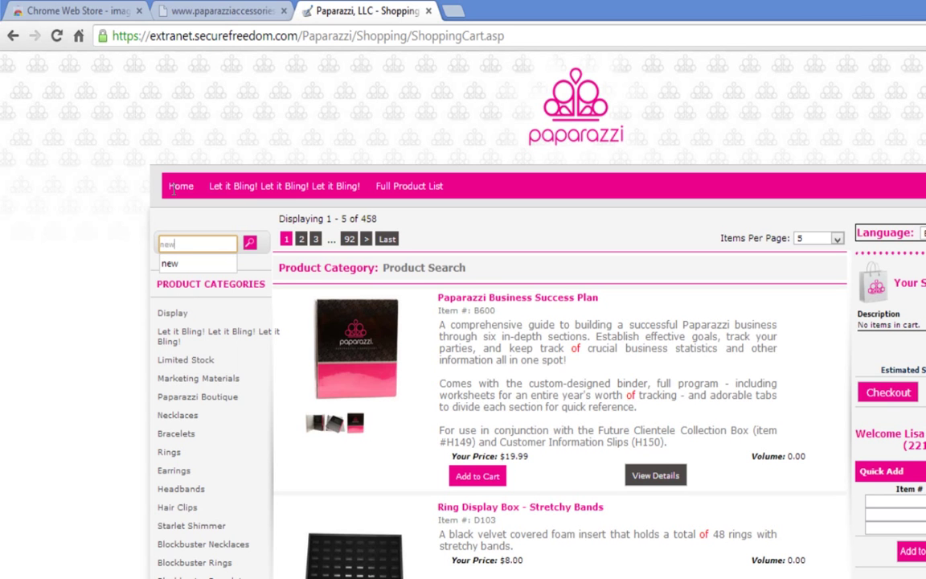
left_click(180, 184)
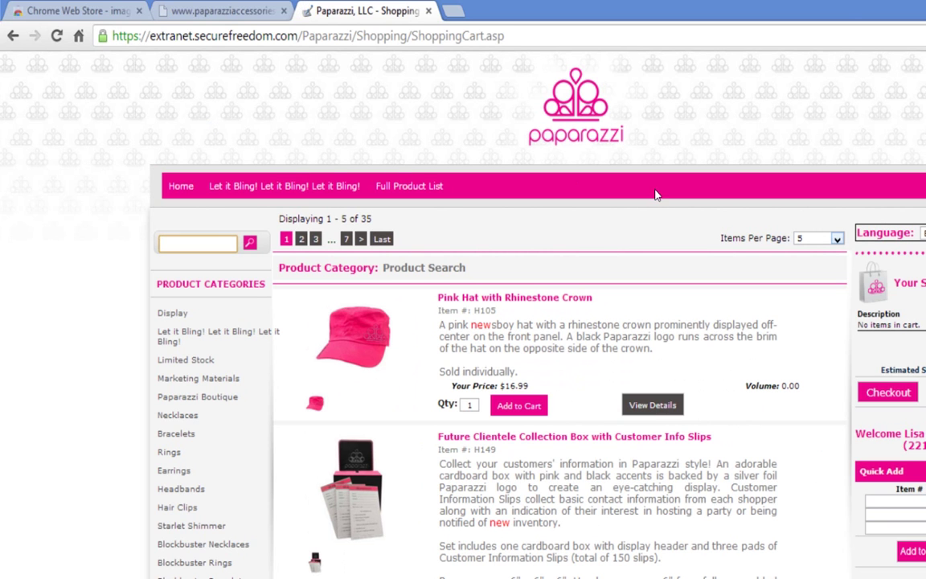
left_click(819, 238)
key("Down")
key("Down")
key("Down")
key("Down")
key("Down")
key("Down")
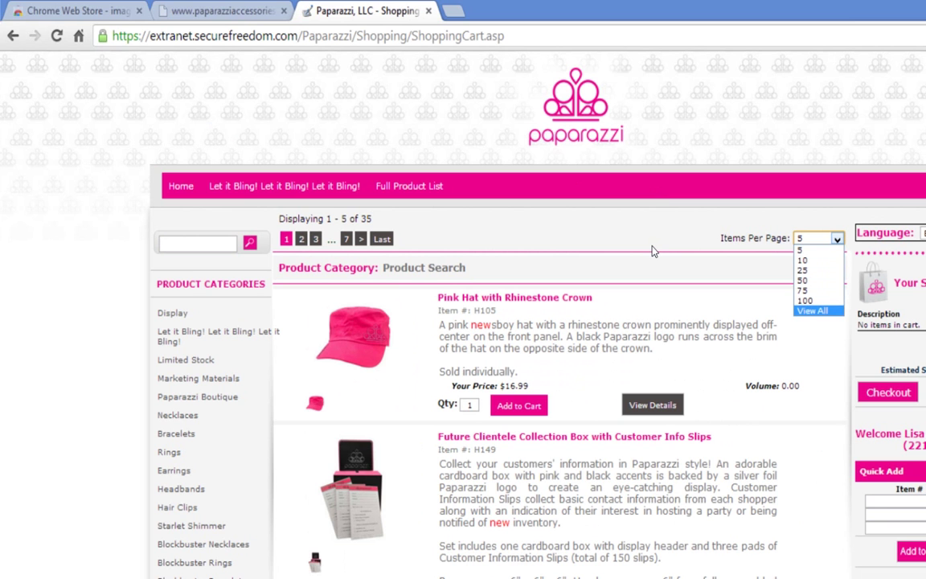
key("Return")
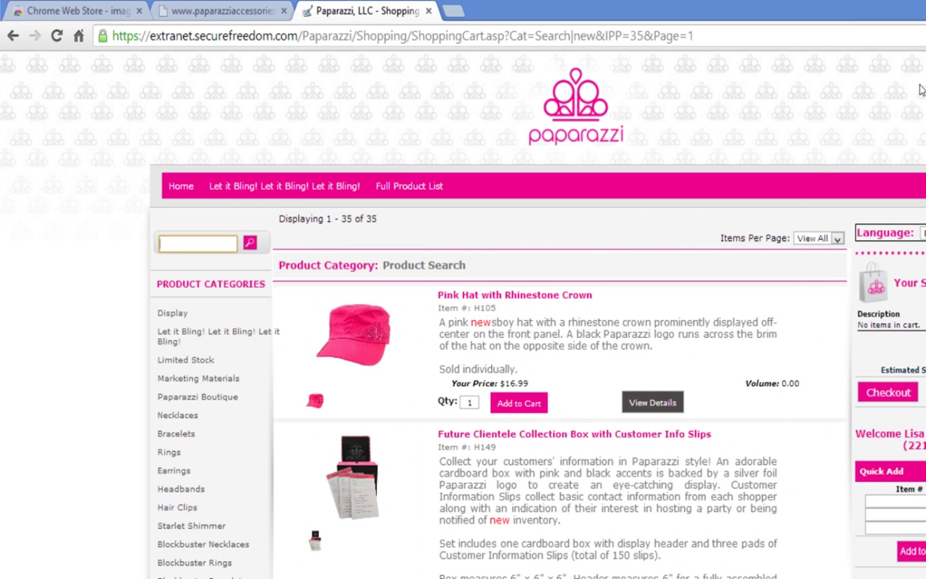
scroll(922, 95, "down", 1)
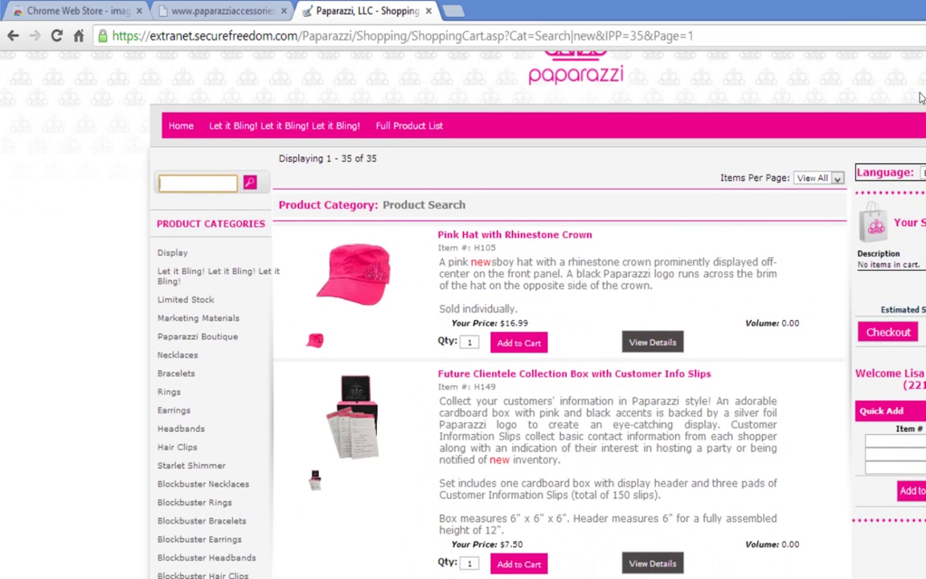
scroll(922, 95, "down", 5)
scroll(922, 123, "down", 1)
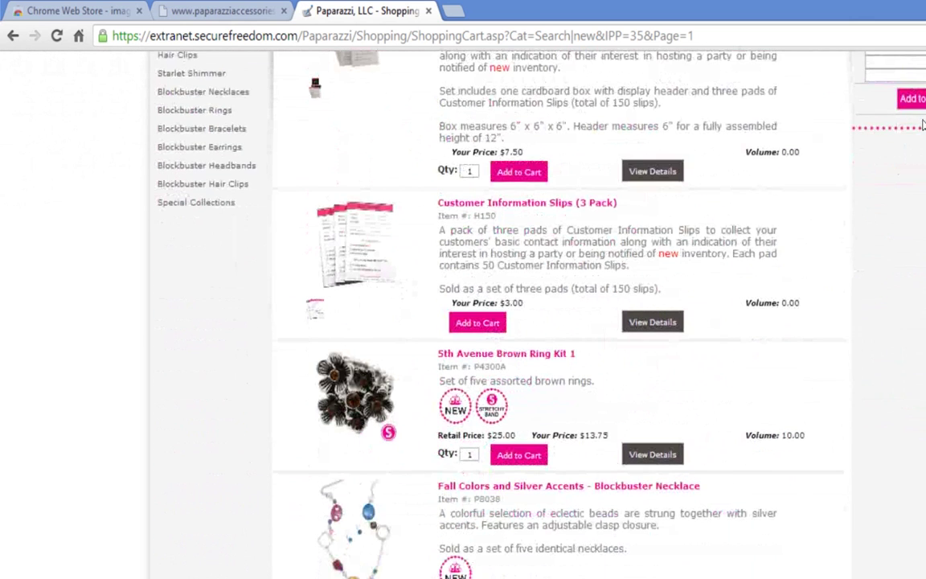
scroll(922, 125, "down", 3)
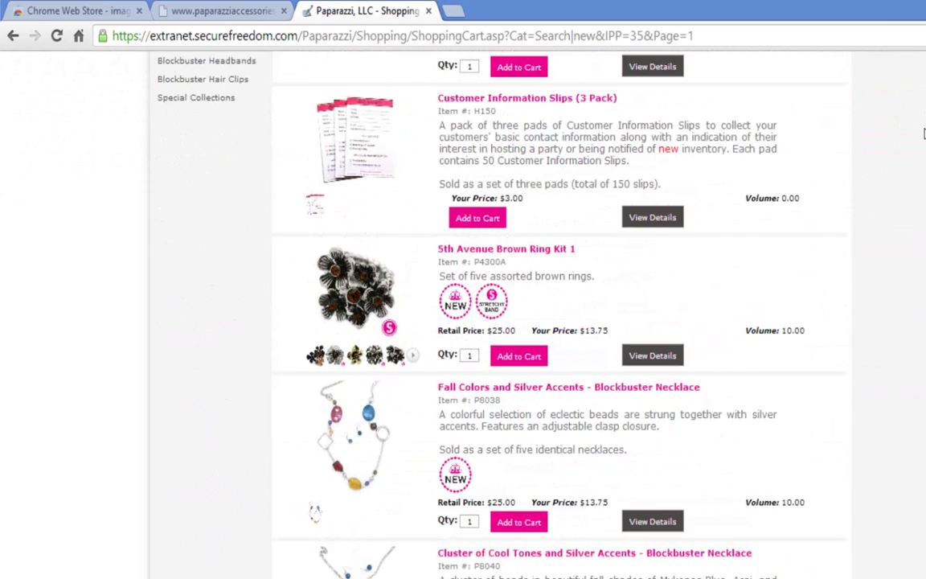
scroll(923, 142, "down", 3)
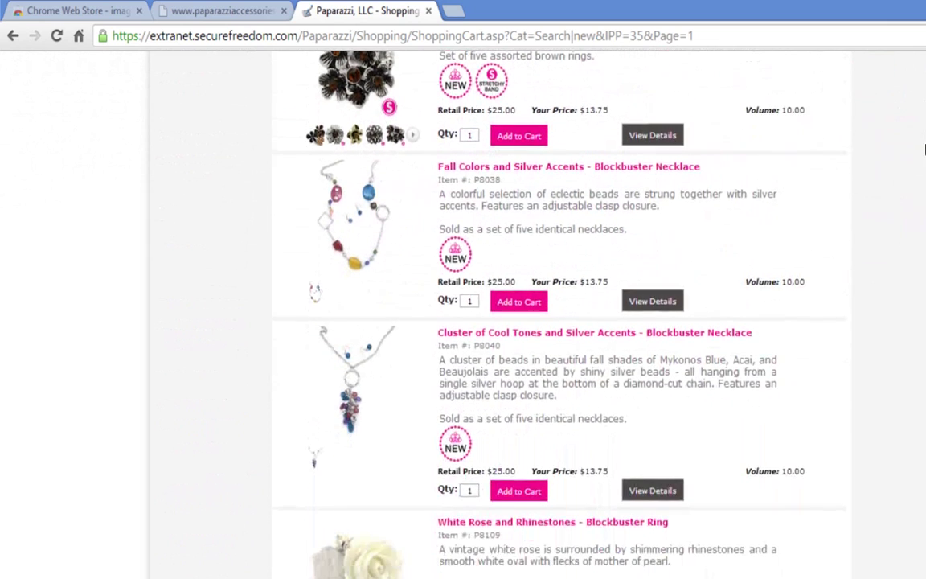
scroll(924, 161, "down", 11)
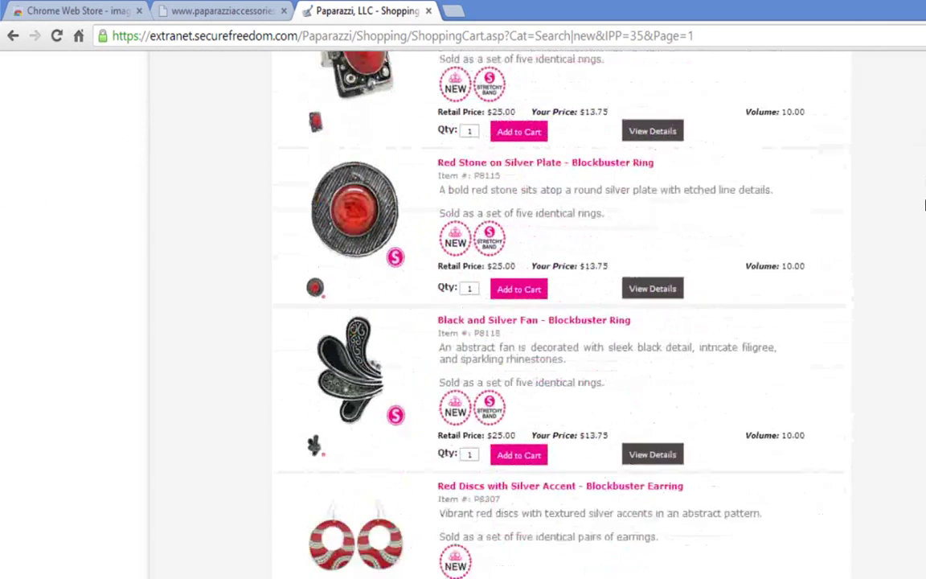
scroll(924, 229, "down", 2)
scroll(925, 241, "down", 1)
scroll(924, 257, "down", 4)
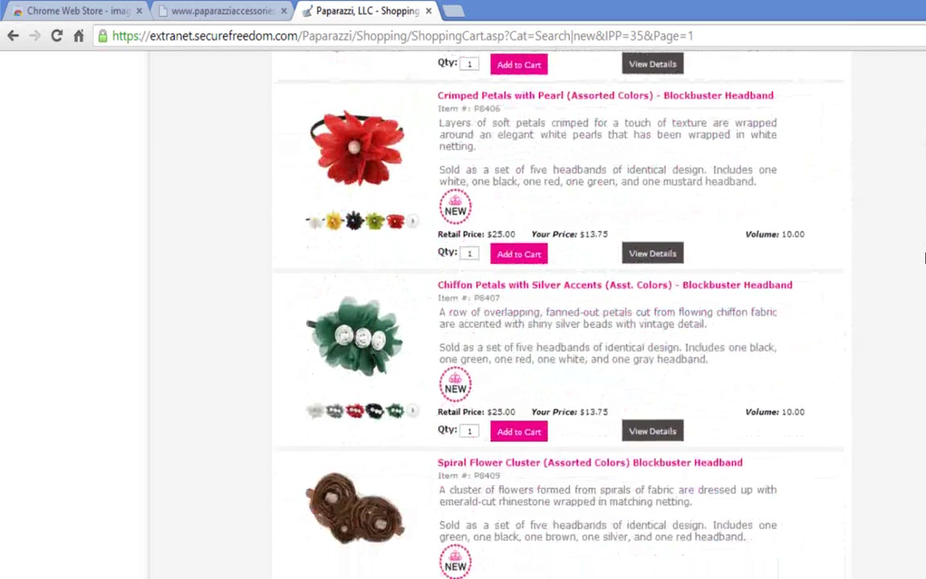
scroll(924, 276, "down", 2)
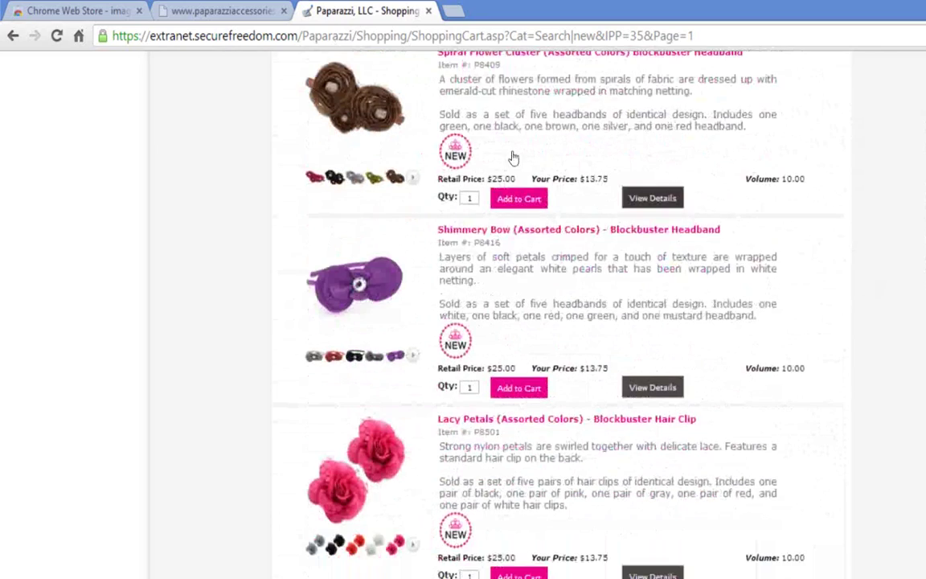
right_click(318, 148)
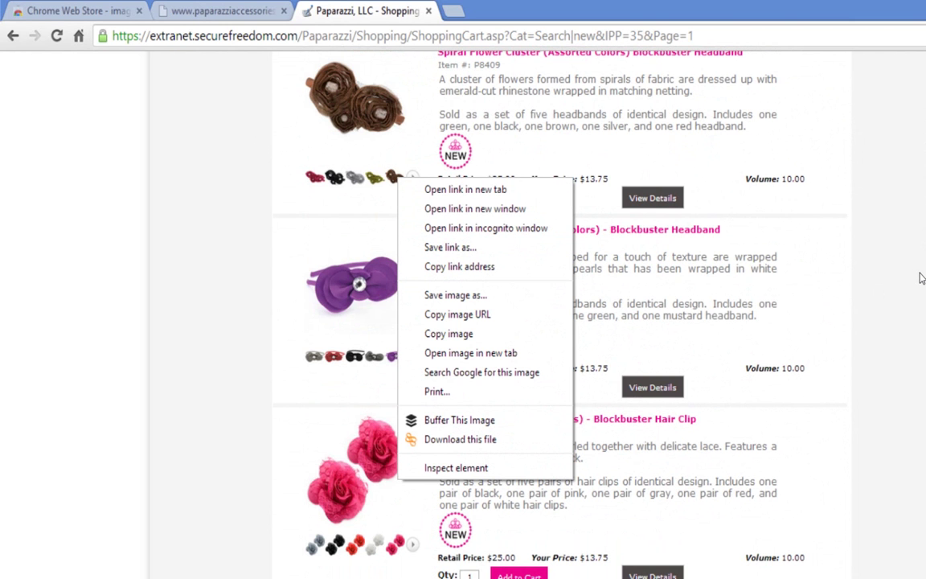
scroll(921, 285, "down", 5)
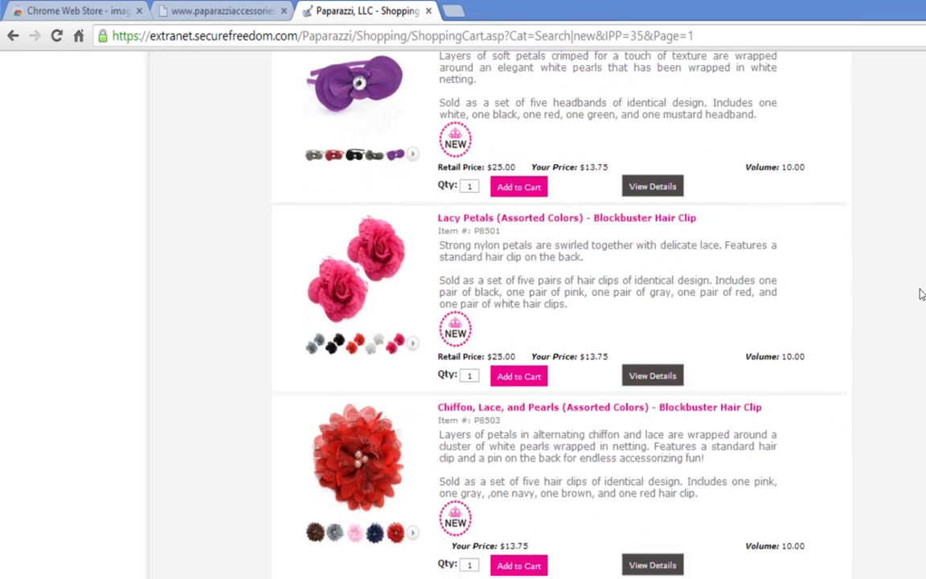
scroll(922, 305, "down", 10)
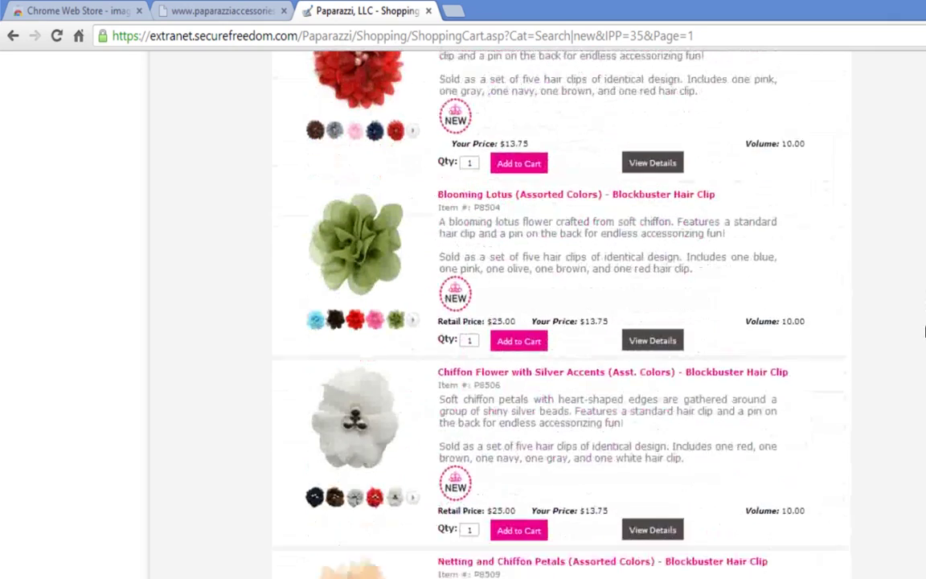
scroll(924, 452, "down", 10)
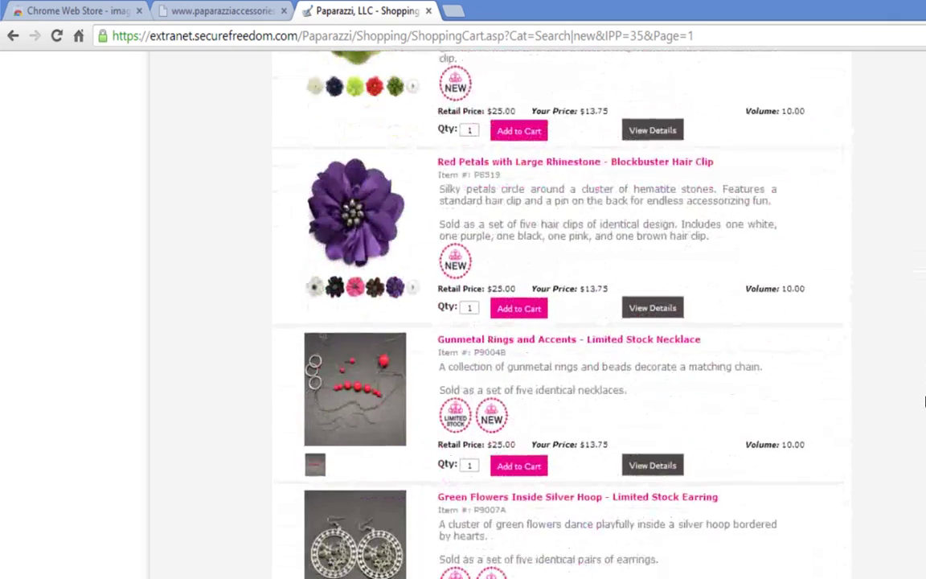
scroll(925, 483, "down", 12)
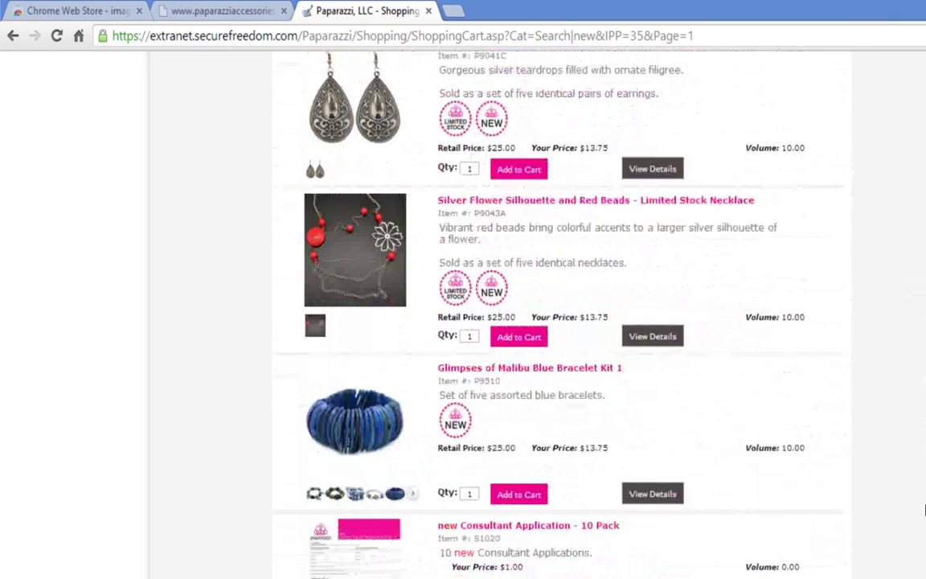
scroll(924, 511, "up", 20)
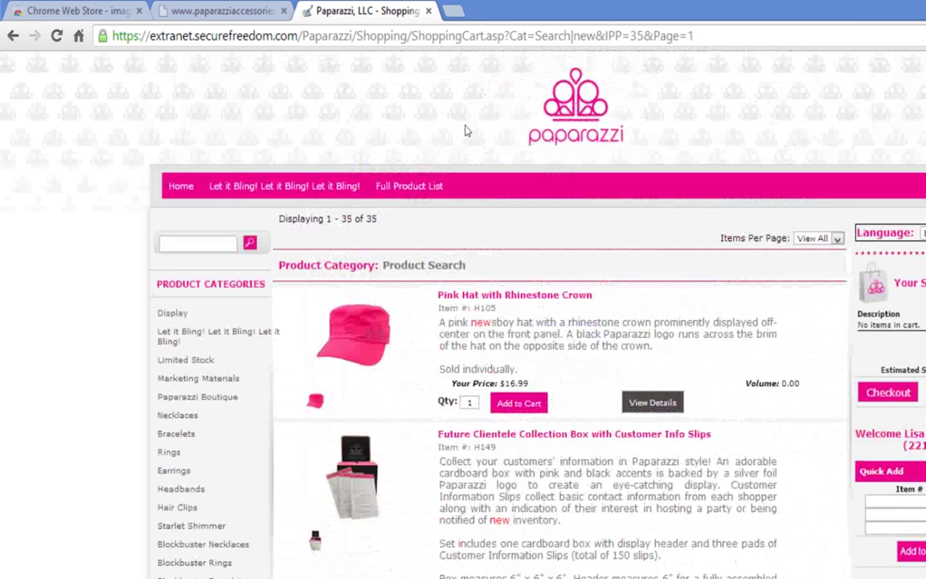
key("alt+Tab")
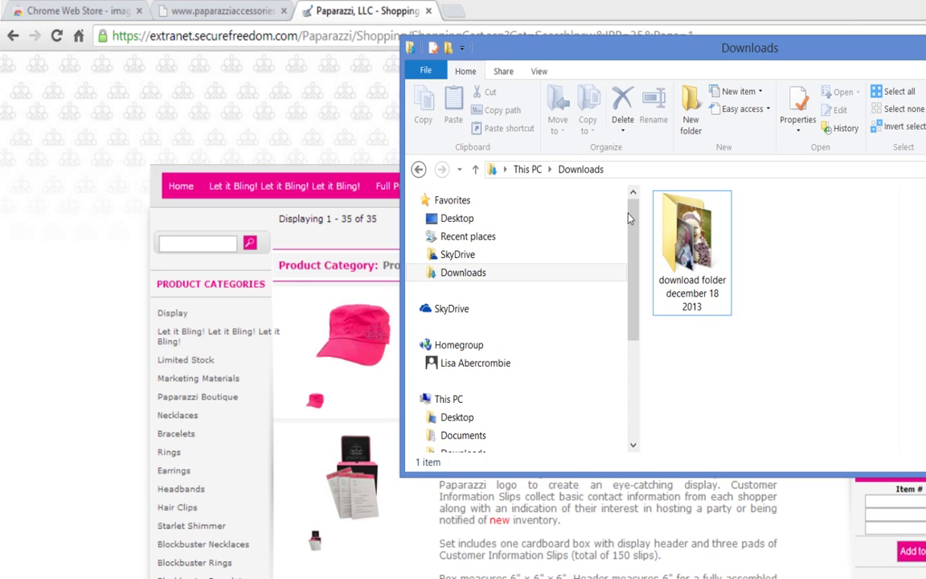
key("Tab")
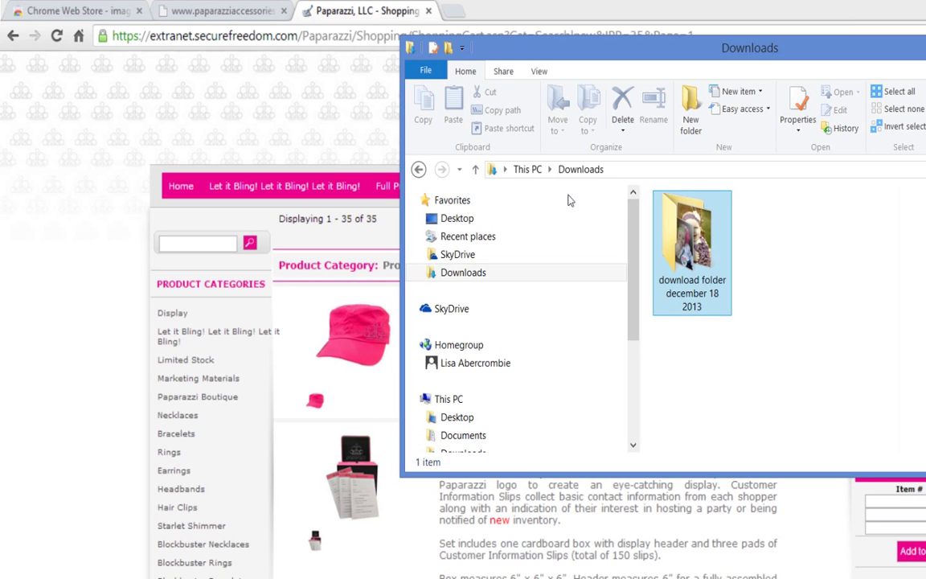
key("Tab")
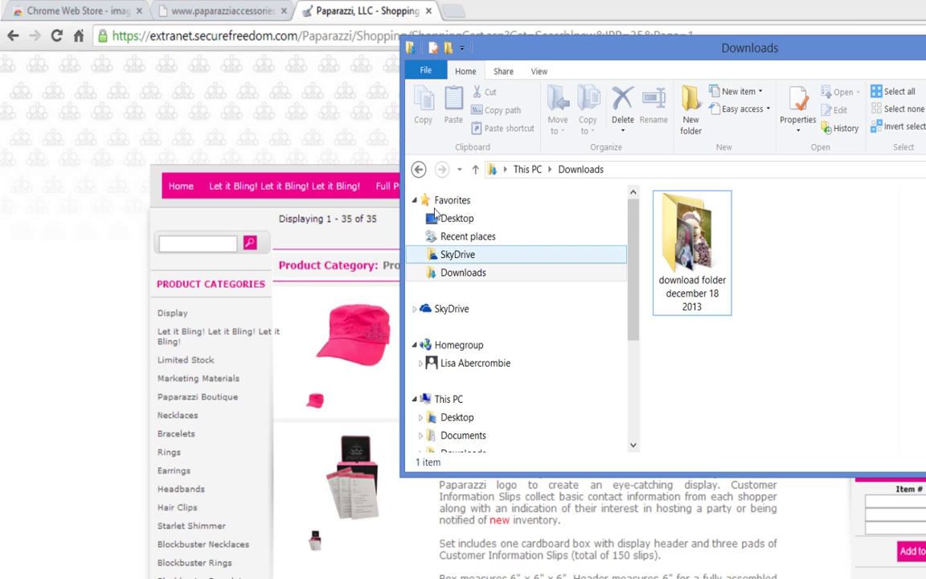
key("Tab")
left_click(463, 273)
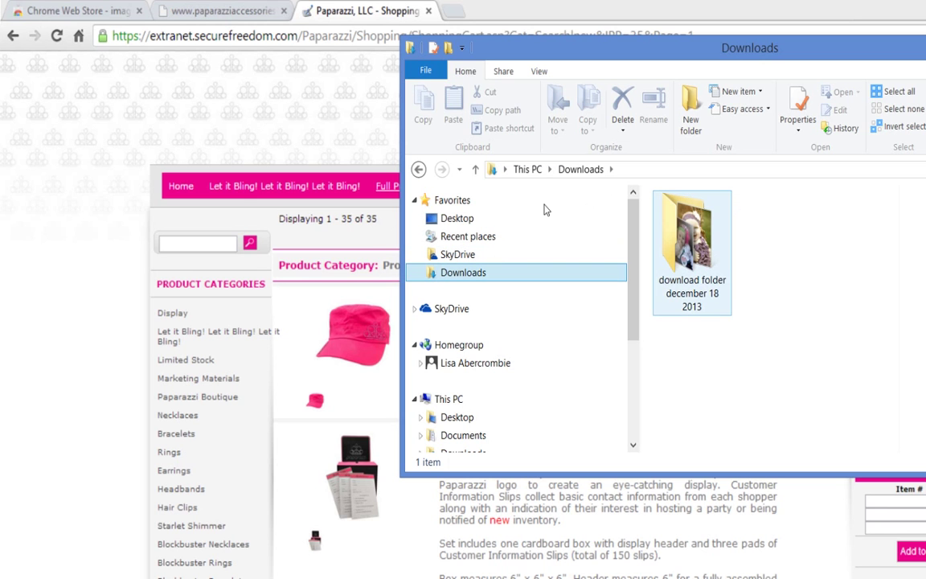
left_click(258, 120)
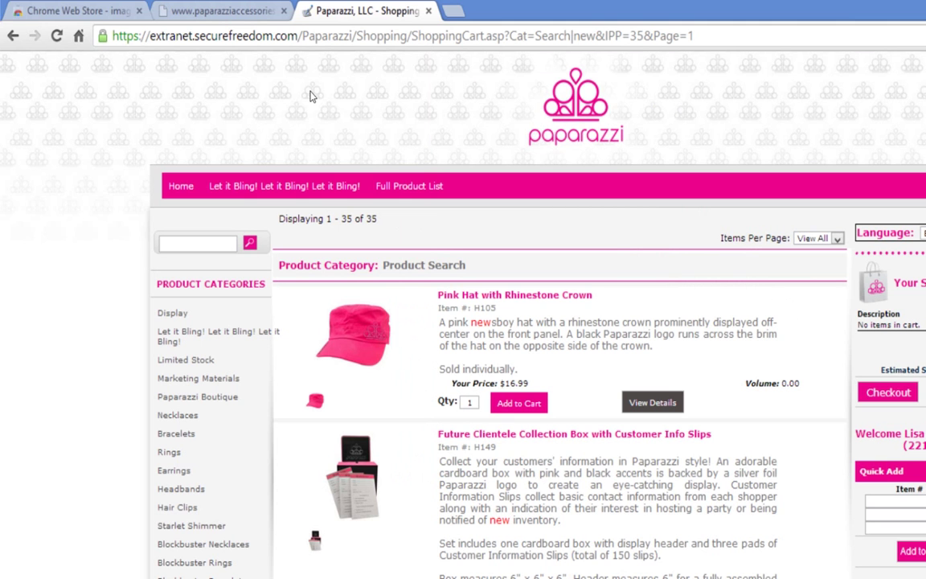
- Scroll down the 'new' product results, then drag back to the top of the page
scroll(830, 77, "down", 15)
scroll(481, 386, "down", 10)
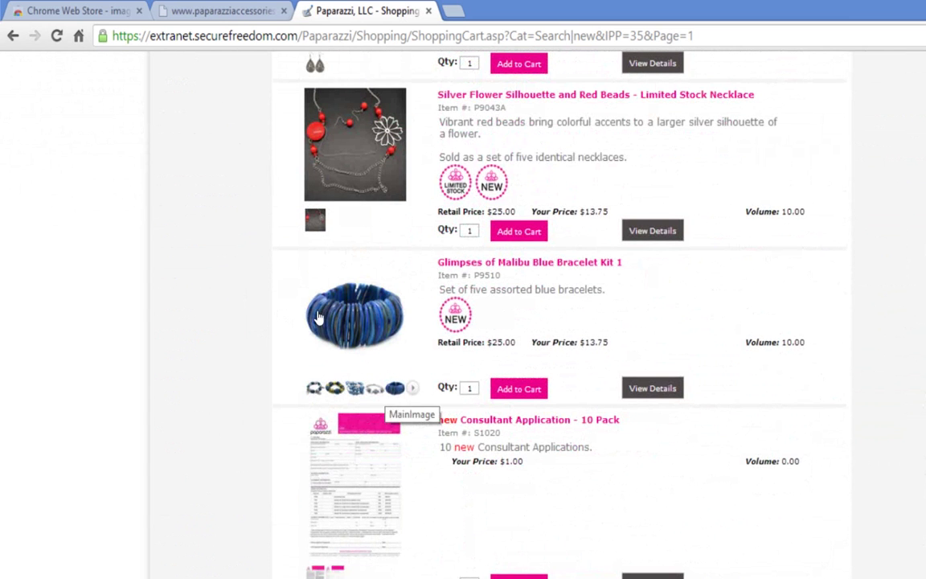
left_click_drag(922, 516, 913, 48)
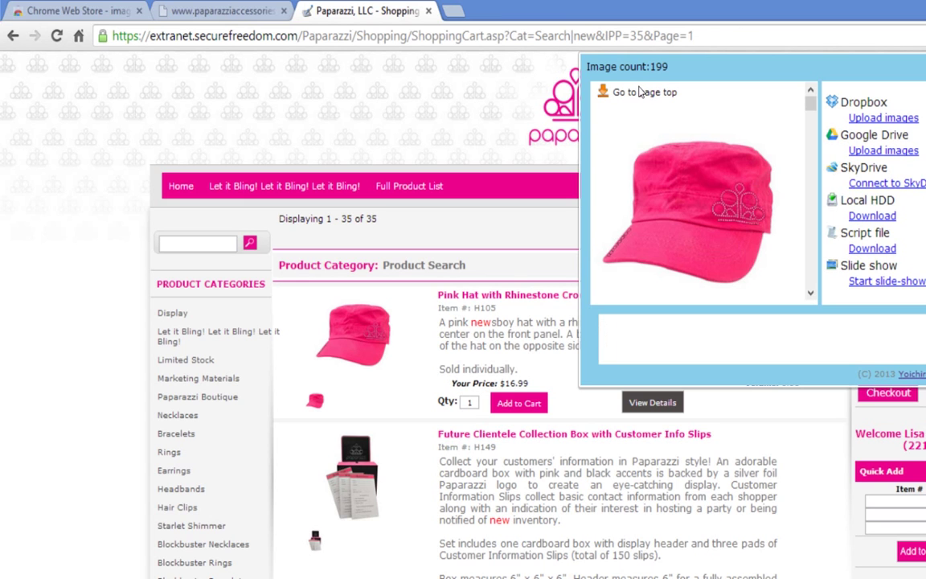
- Review the 199 collected images in the Image collector panel, then close the panel
scroll(648, 97, "down", 5)
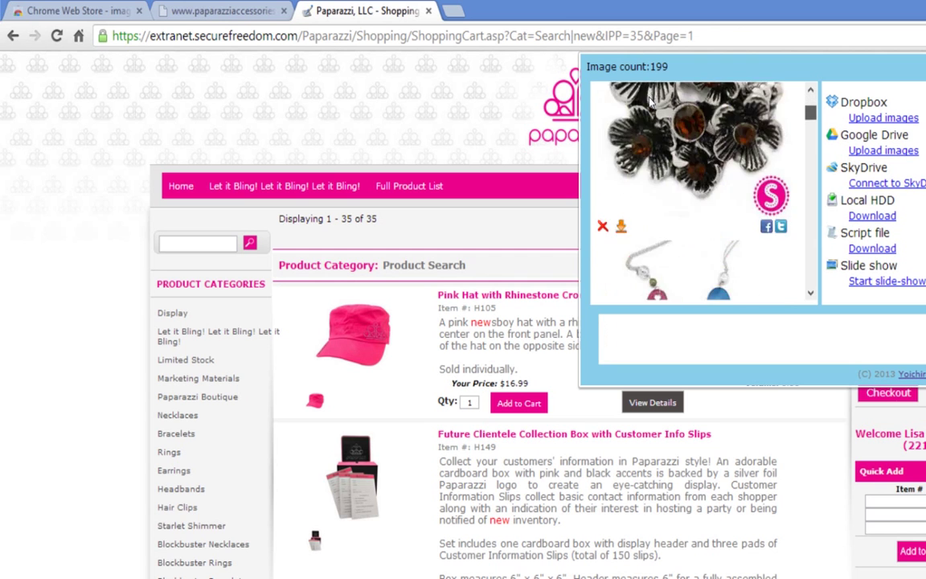
scroll(651, 139, "down", 10)
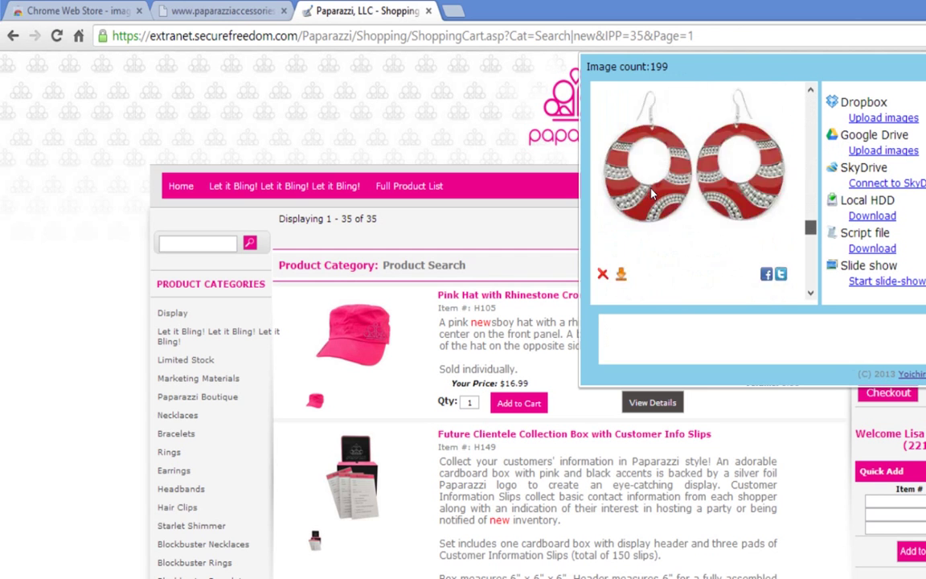
scroll(651, 229, "up", 15)
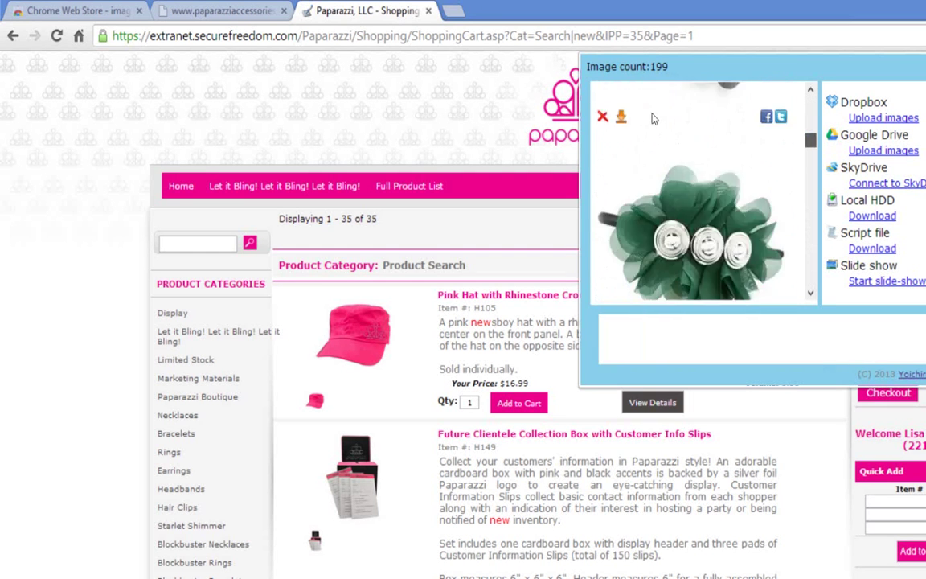
scroll(649, 90, "down", 3)
scroll(649, 91, "up", 3)
scroll(653, 233, "down", 1)
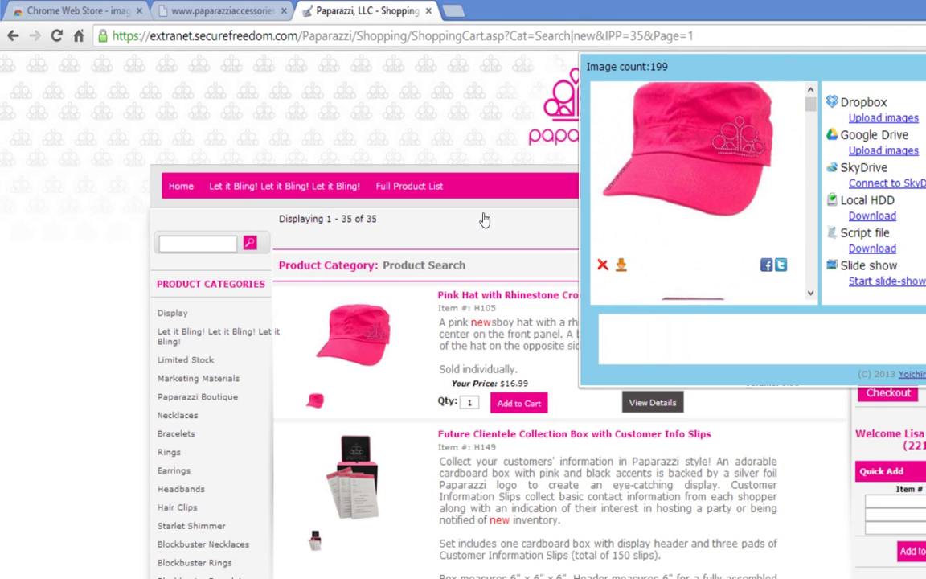
scroll(654, 236, "down", 1)
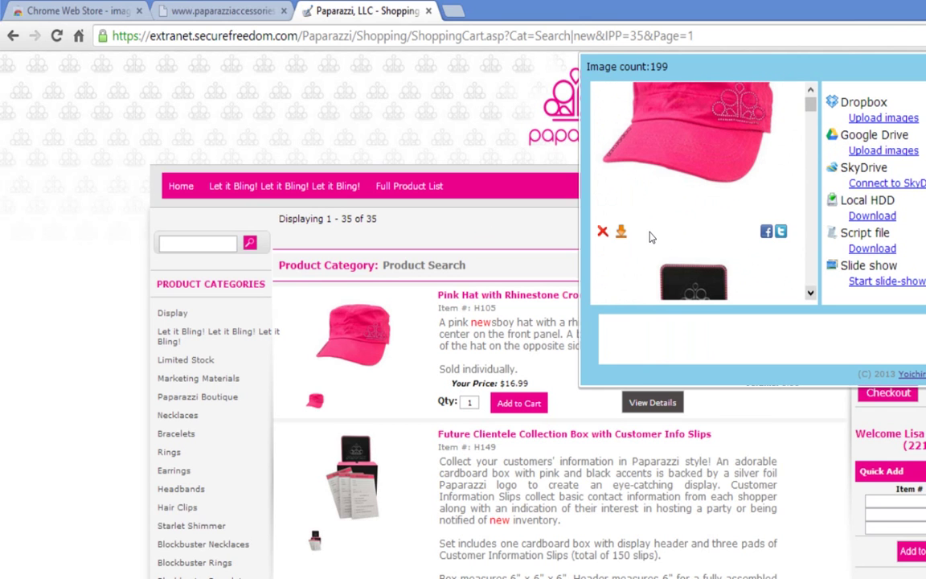
scroll(652, 80, "up", 3)
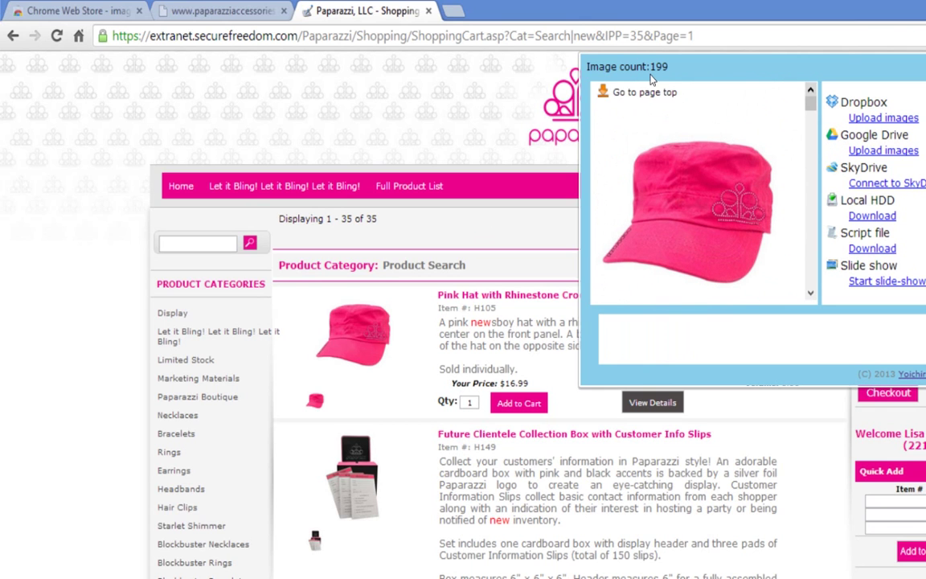
scroll(649, 239, "down", 5)
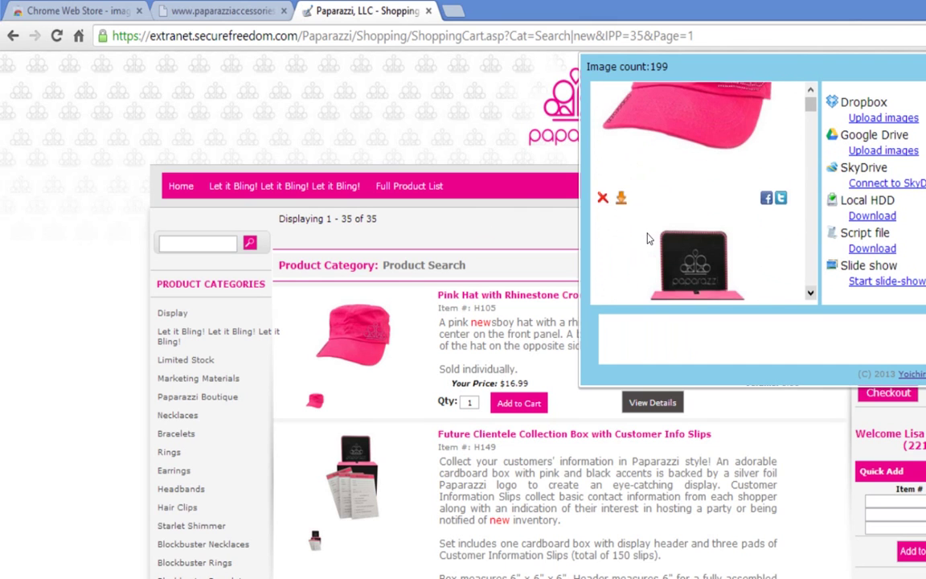
scroll(649, 238, "down", 1)
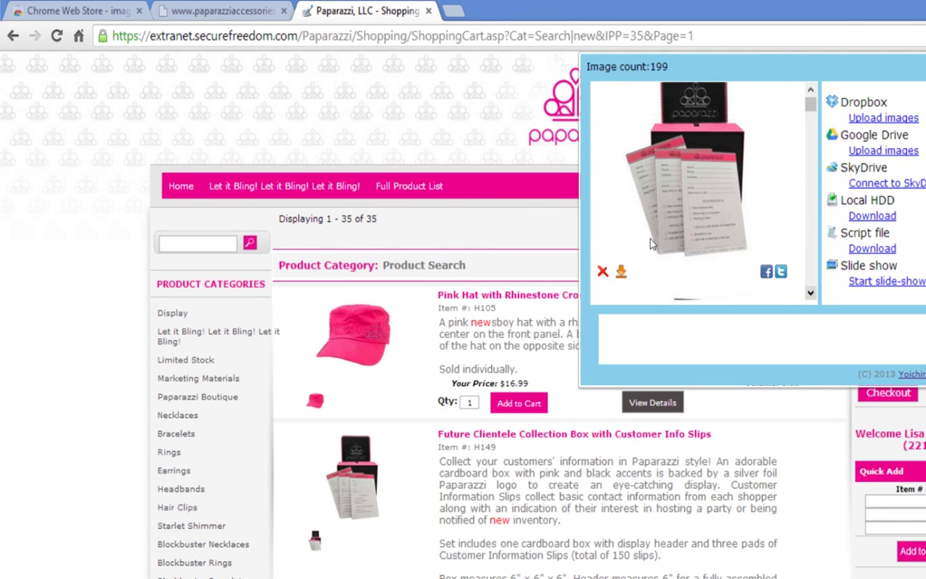
scroll(653, 241, "down", 3)
scroll(652, 242, "down", 1)
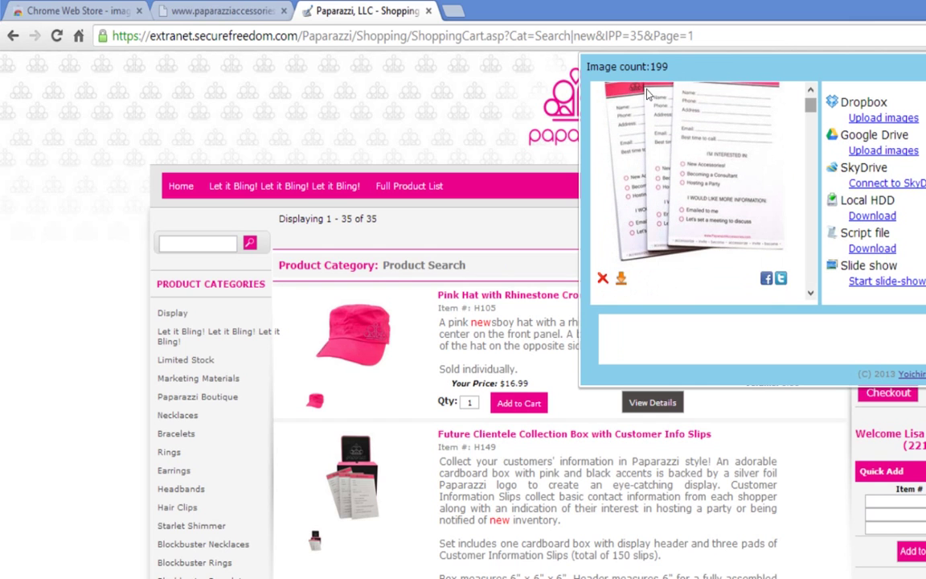
scroll(649, 91, "down", 2)
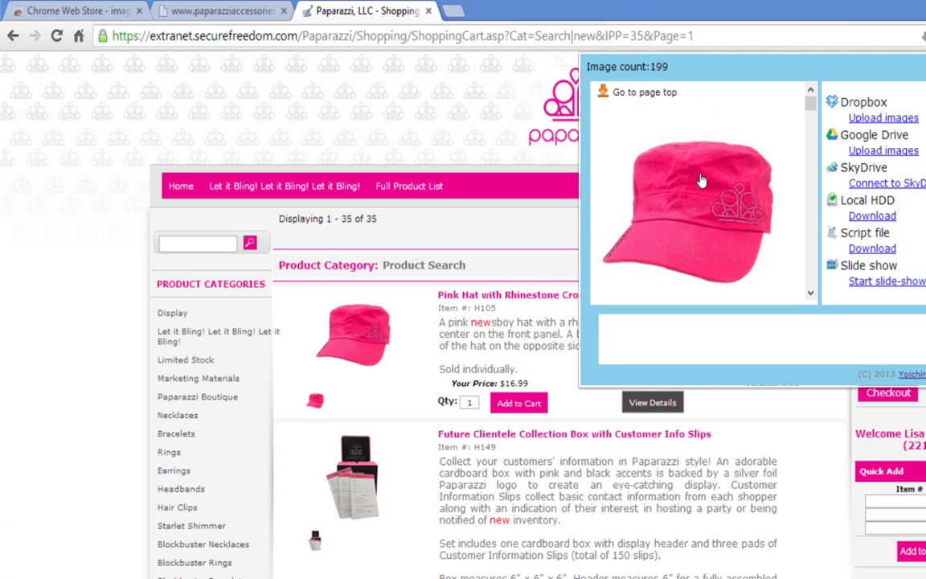
left_click(804, 11)
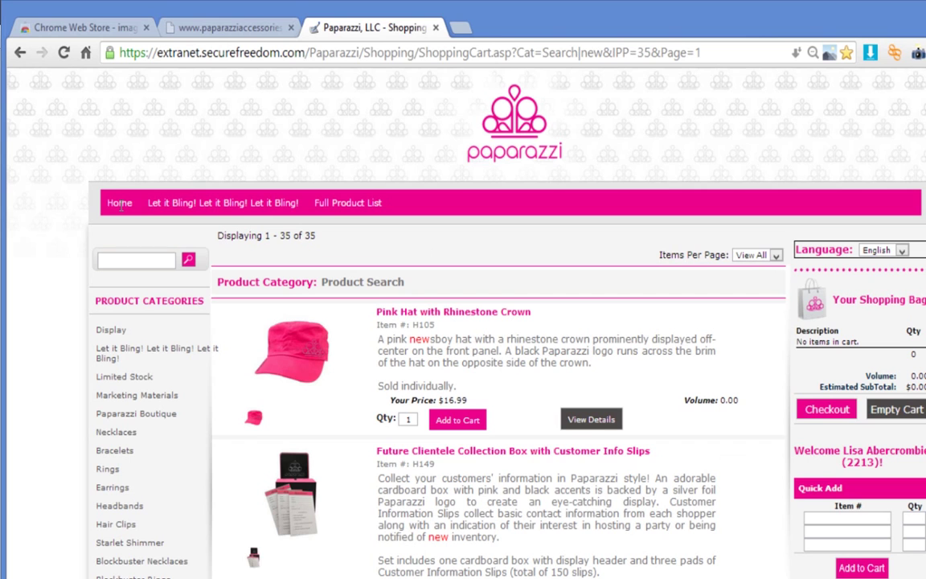
- Search the shop for 'of' (458 results) and set Items Per Page to View All
type("of")
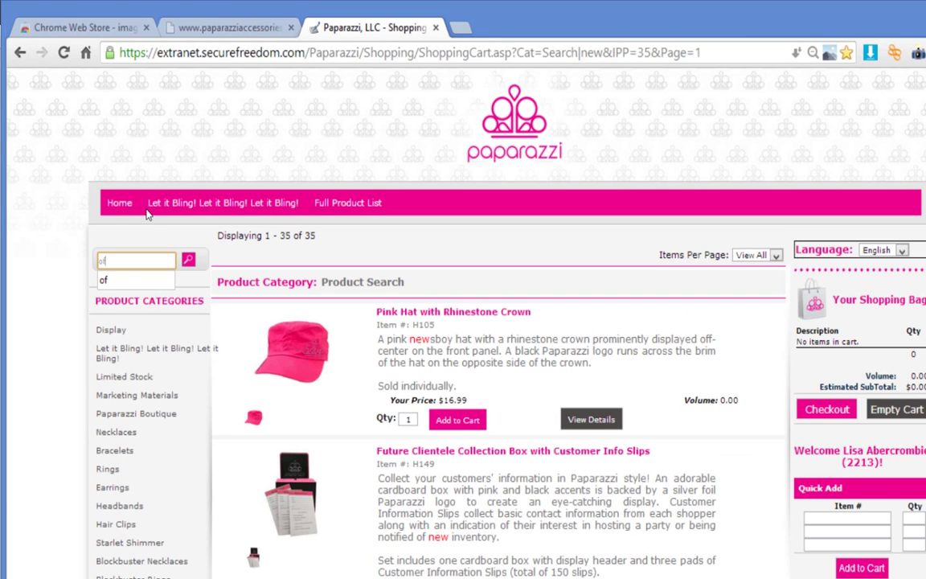
key("Return")
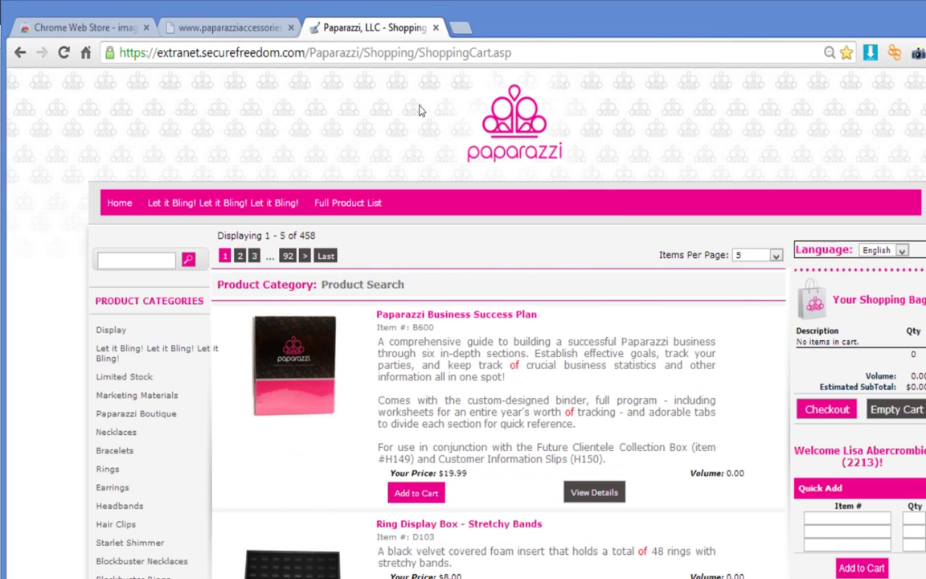
key("Down")
key("Down")
key("Down")
key("Down")
key("Down")
key("Down")
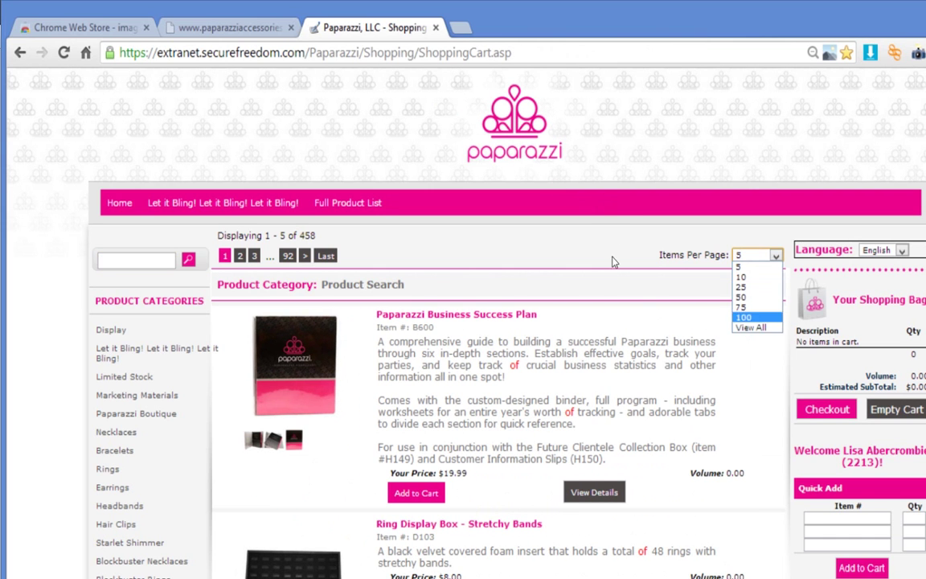
key("Return")
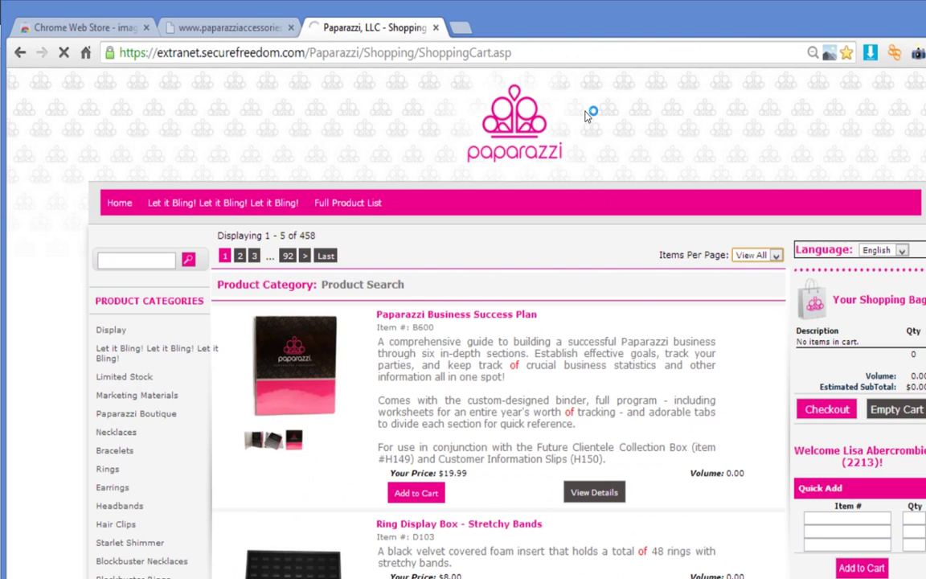